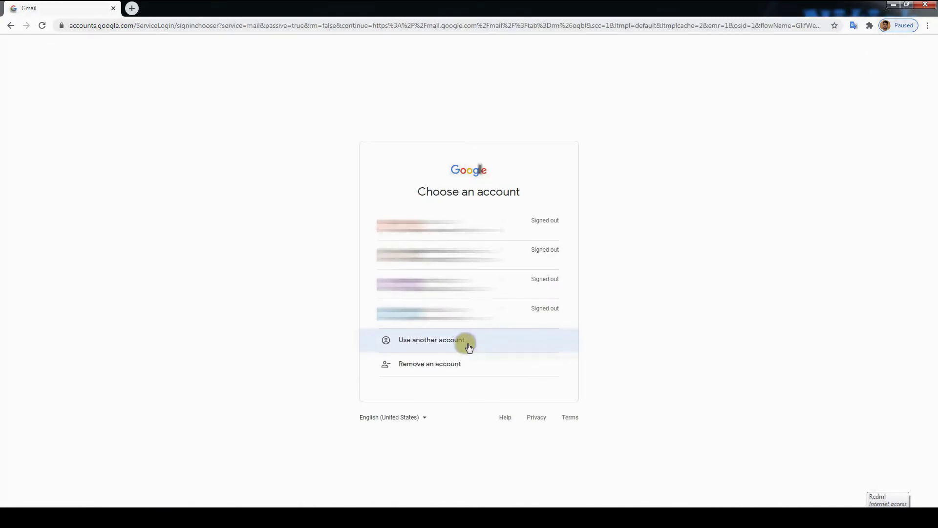
From the sign-in screen, start a new Google account of the To manage my business type
click(472, 345)
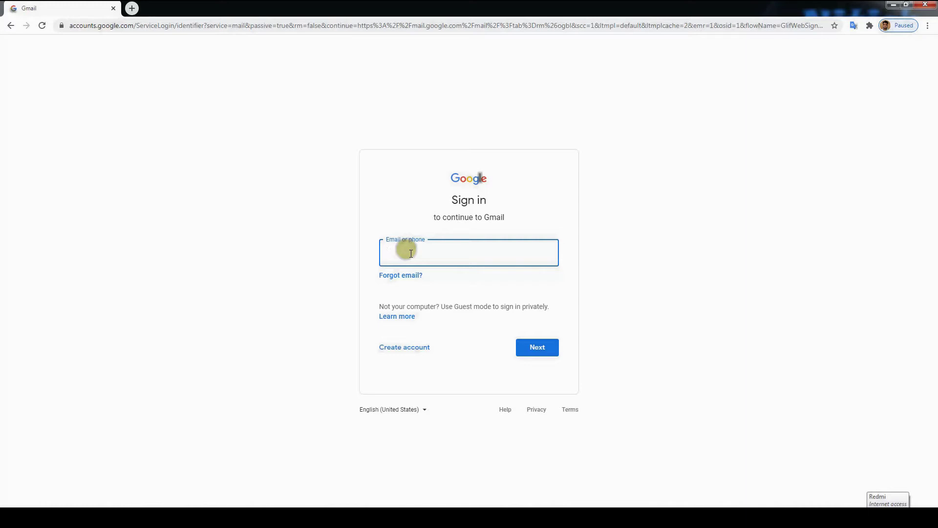
click(419, 352)
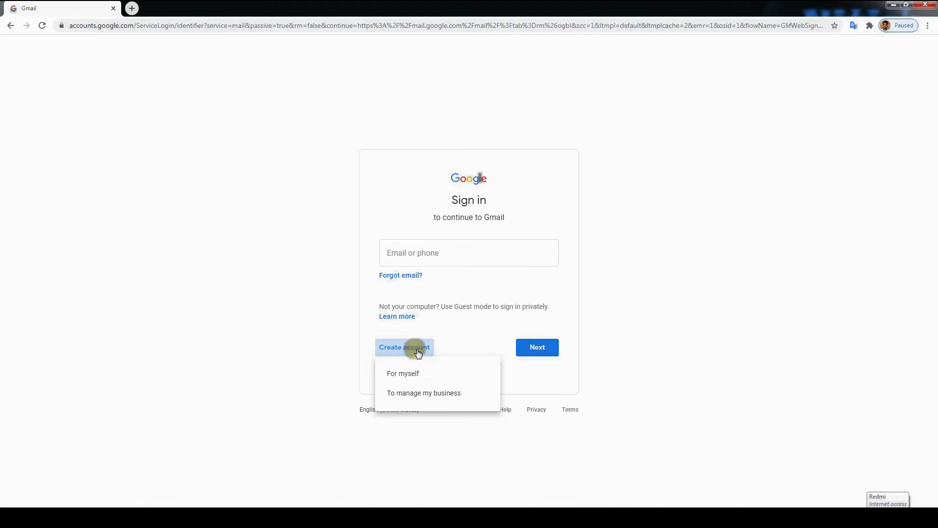
click(424, 392)
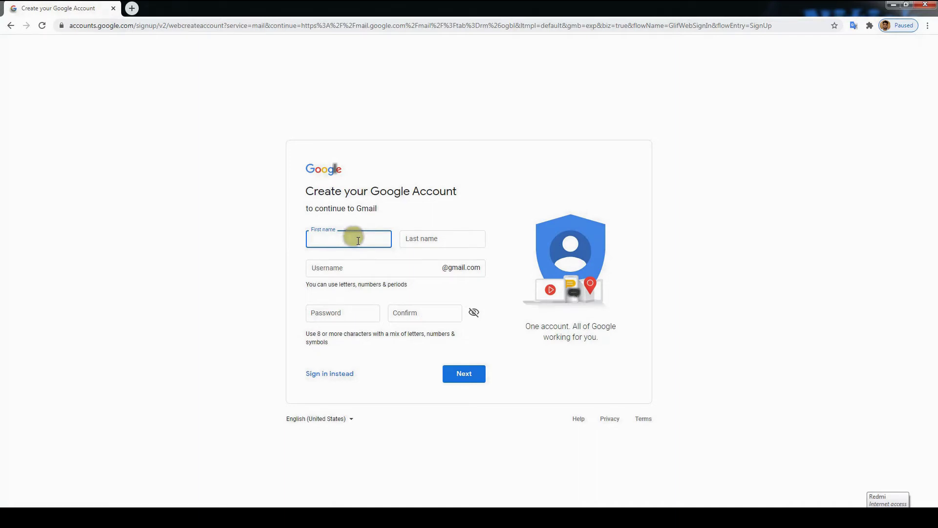
Enter the user's first and last name and keep the suggested Gmail username
text(nitish)
key(Tab)
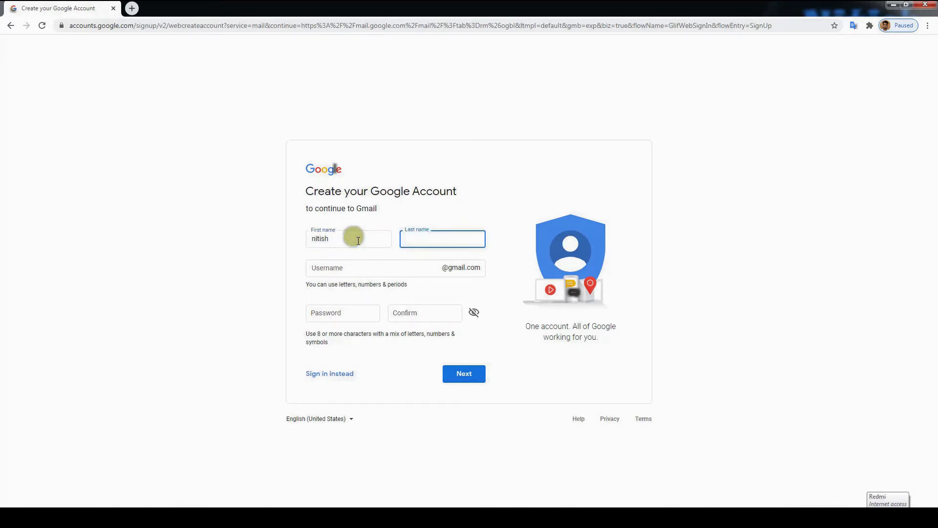
click(441, 252)
click(354, 238)
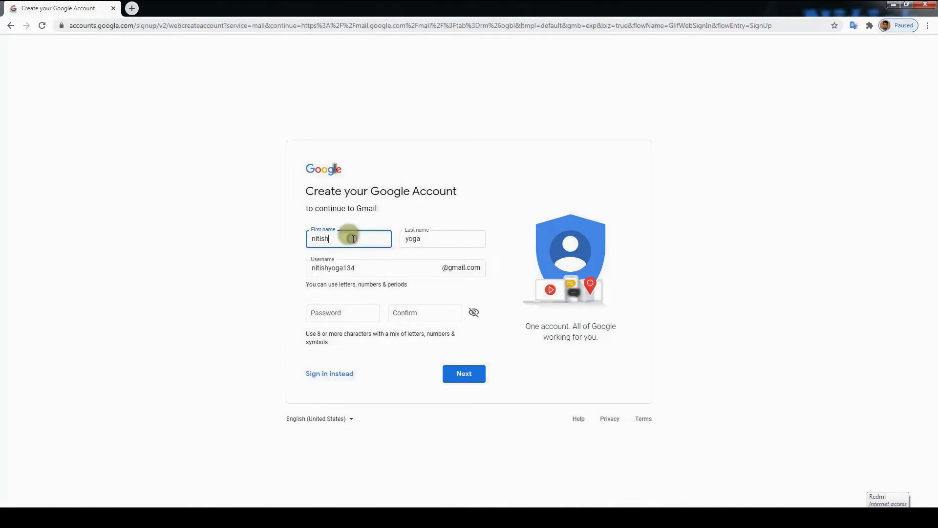
click(443, 242)
click(374, 269)
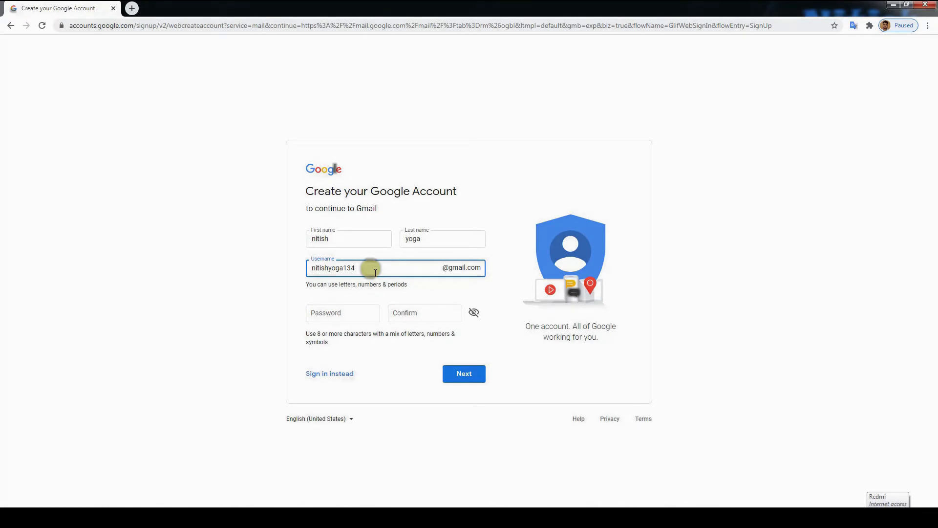
click(347, 312)
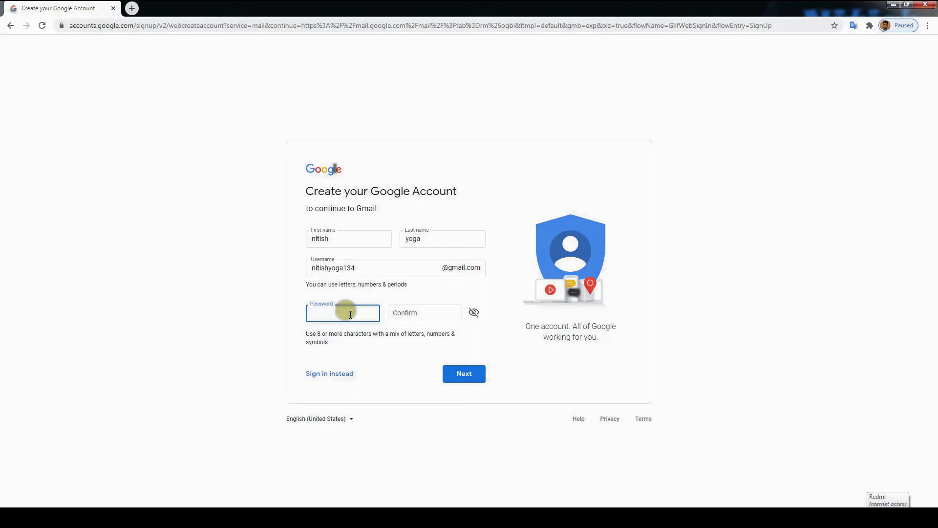
Enter the account password and its confirmation, then submit with Next
key(Tab)
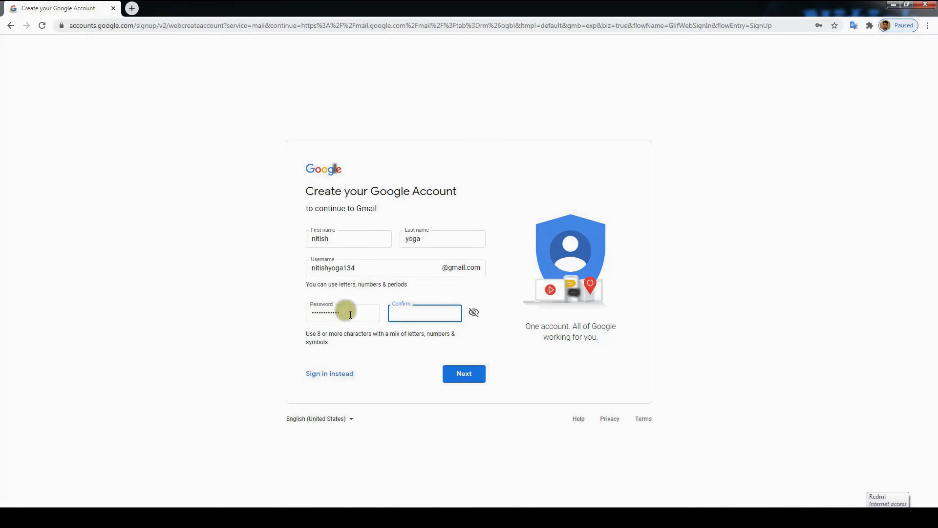
click(473, 376)
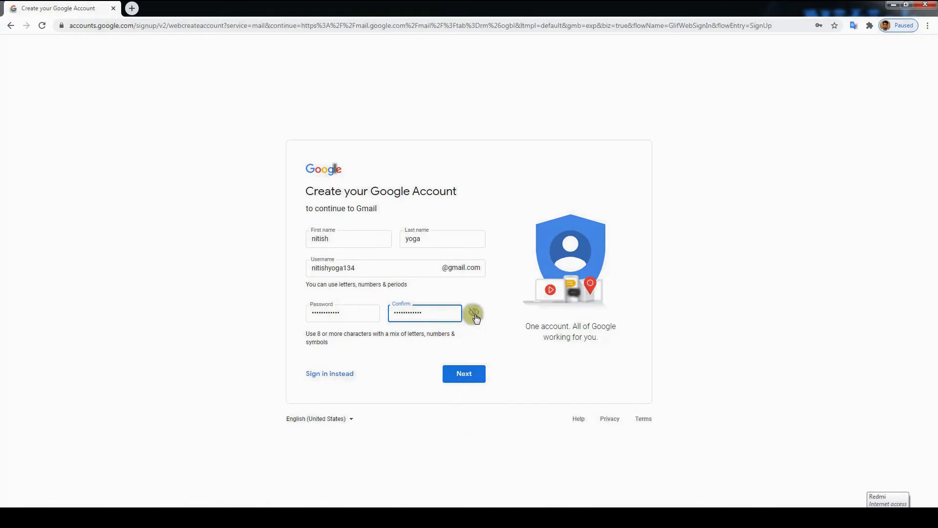
click(459, 377)
click(462, 376)
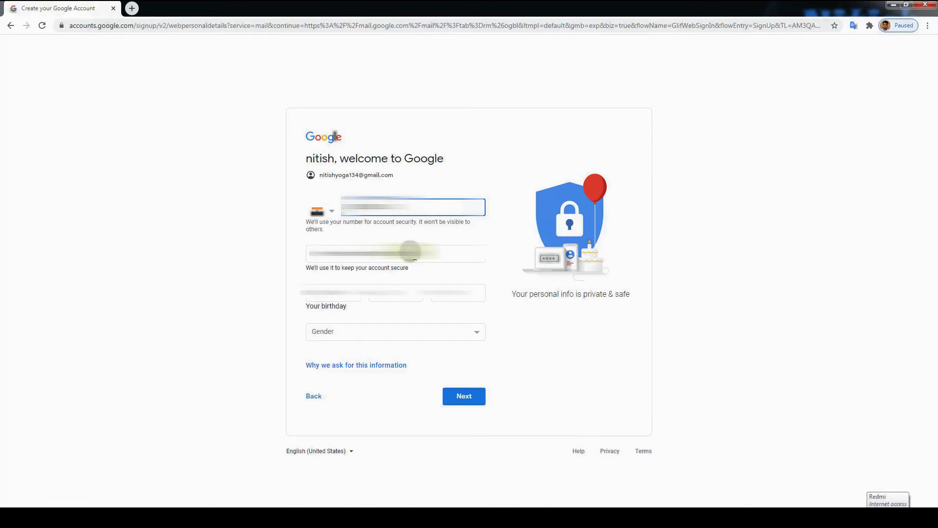
Fill in the recovery email address
click(428, 252)
key(ctrl+v)
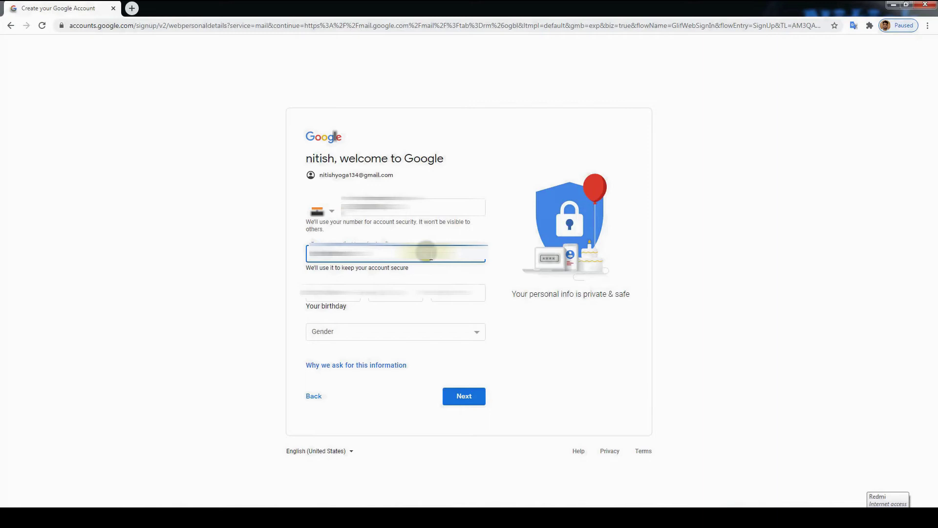
Set the birthday to February with day and year, choose Male gender, and submit
click(342, 293)
click(341, 314)
click(404, 293)
click(465, 291)
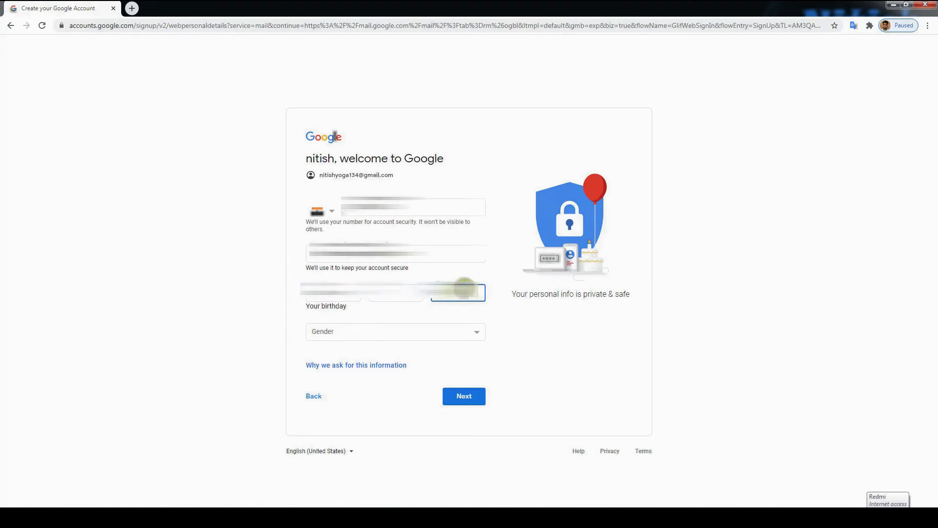
click(474, 330)
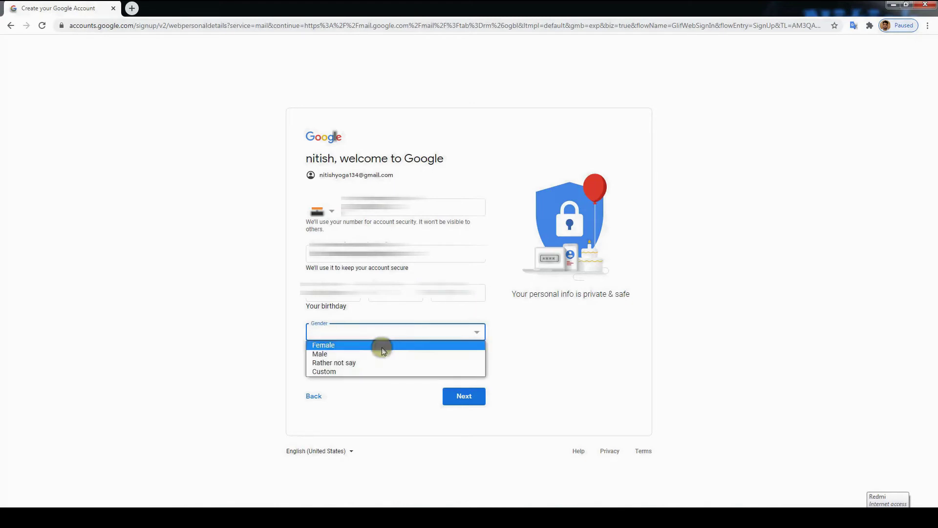
click(338, 354)
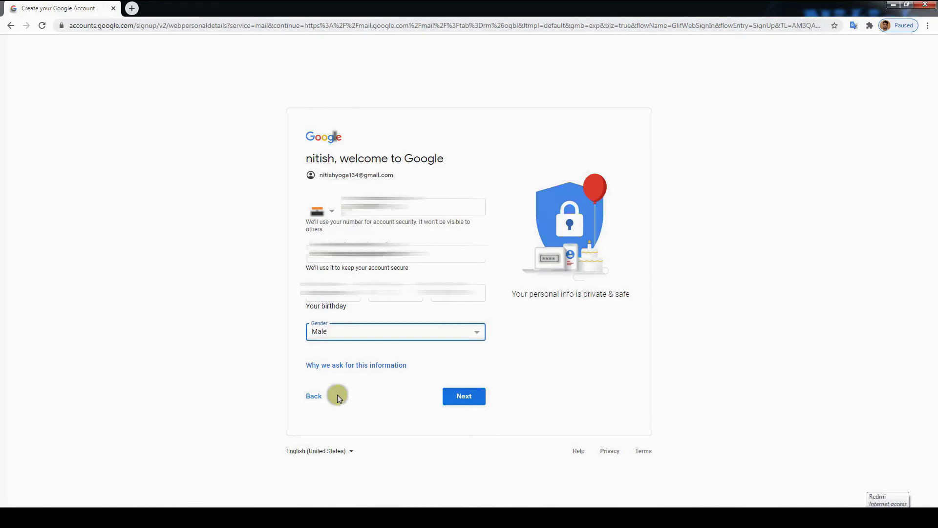
click(464, 397)
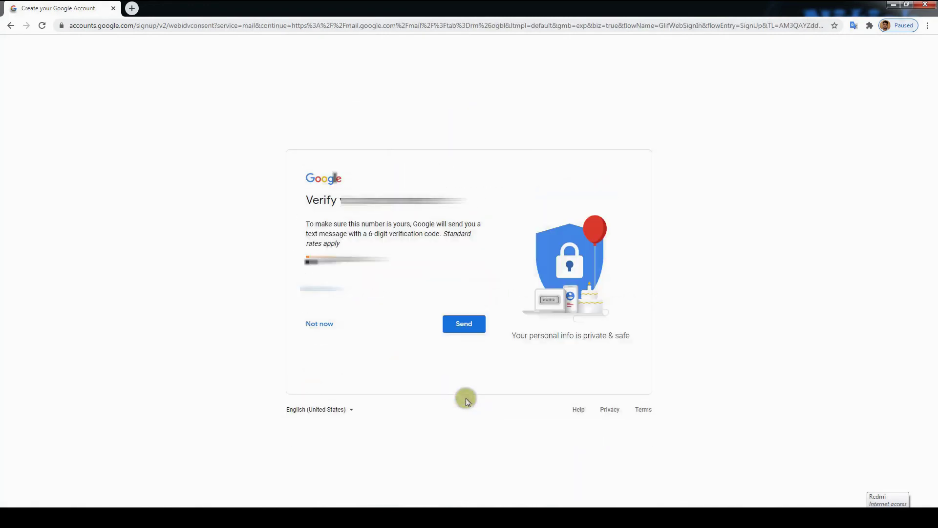
Send a code to the phone and submit the corrected 6-digit verification code
click(462, 329)
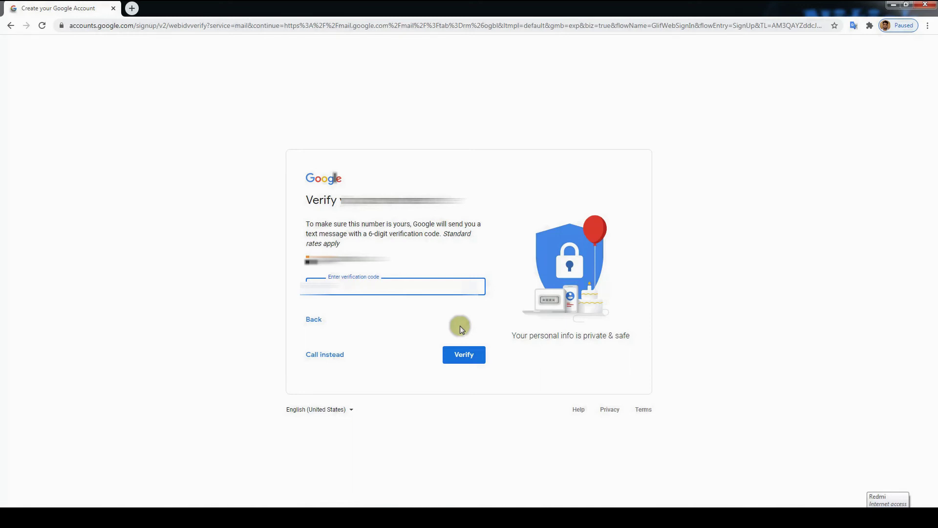
click(470, 357)
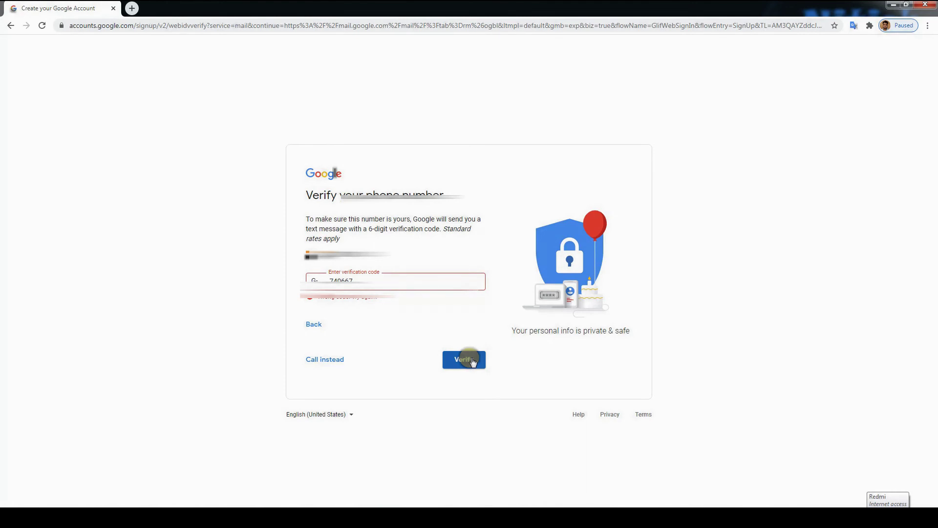
click(340, 279)
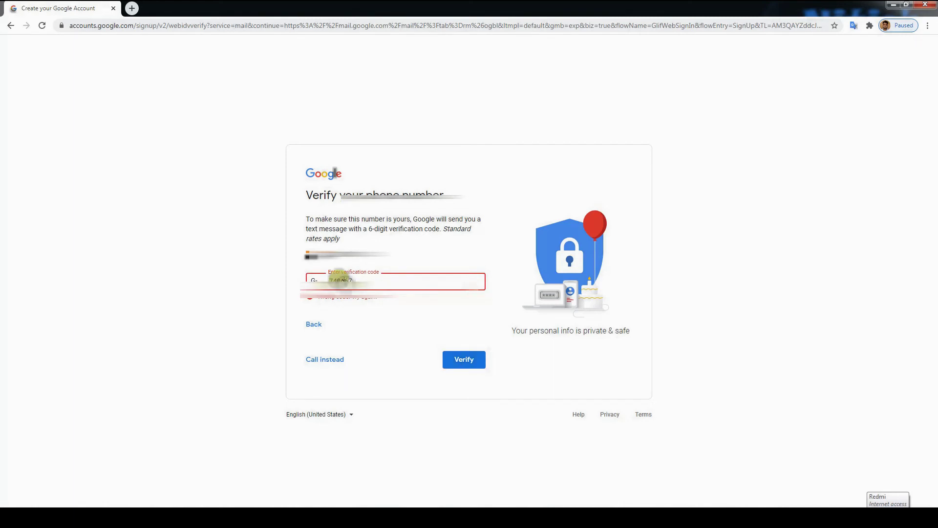
key(Return)
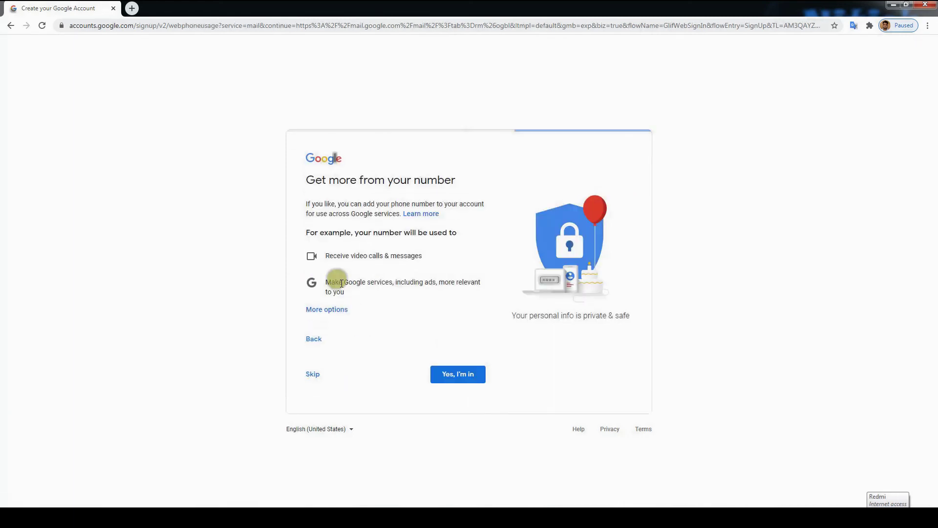
Opt in with Yes, I'm in, then accept the Privacy and Terms with I agree
click(456, 375)
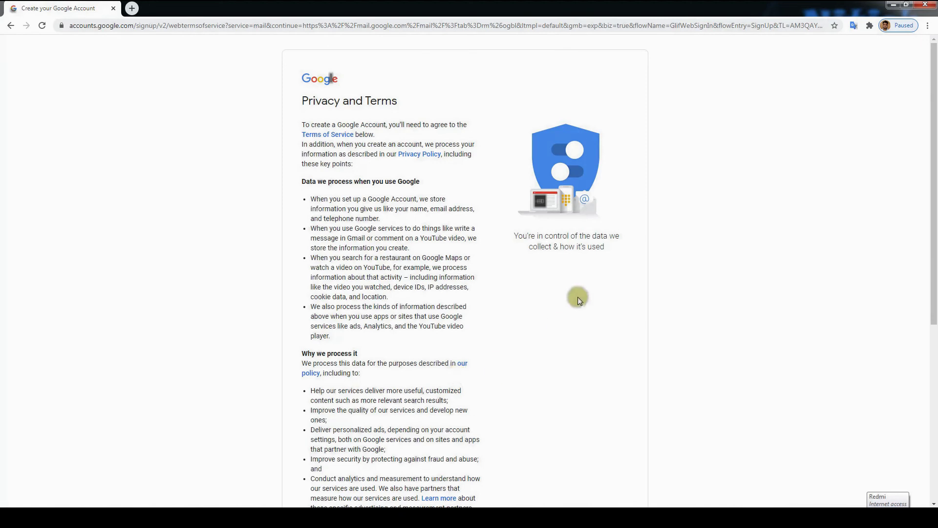
scroll(579, 305, down, 6)
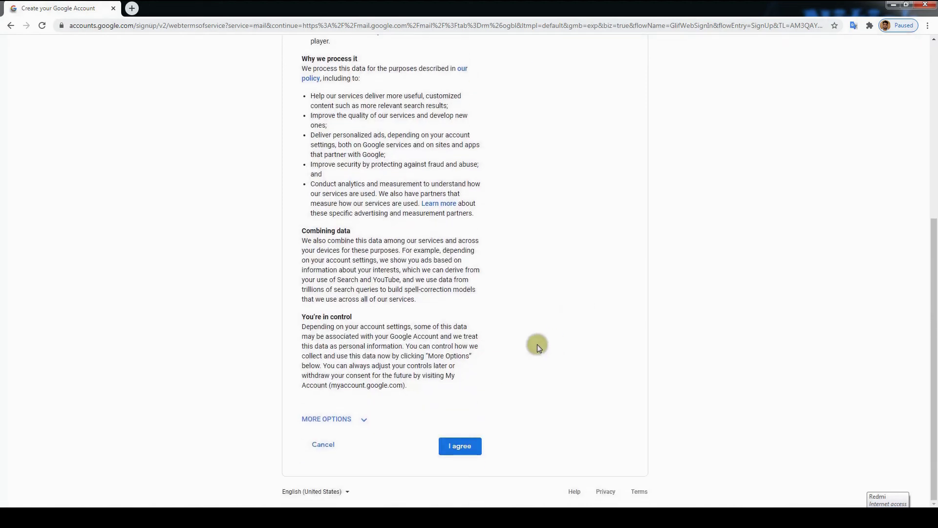
scroll(488, 284, up, 6)
scroll(465, 219, down, 6)
scroll(465, 219, up, 6)
scroll(465, 224, down, 6)
click(459, 445)
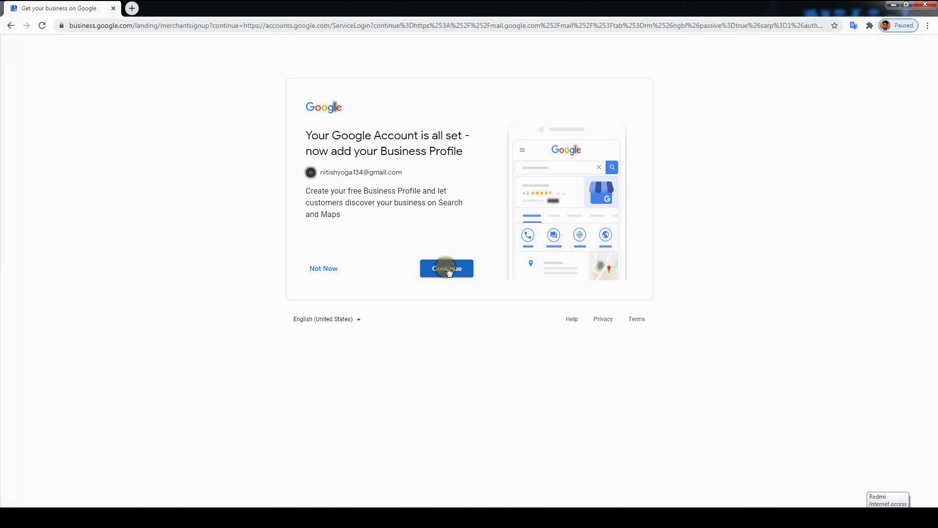
Continue past the Business Profile page, switch to the Gmail tab, and close the business tab
click(447, 269)
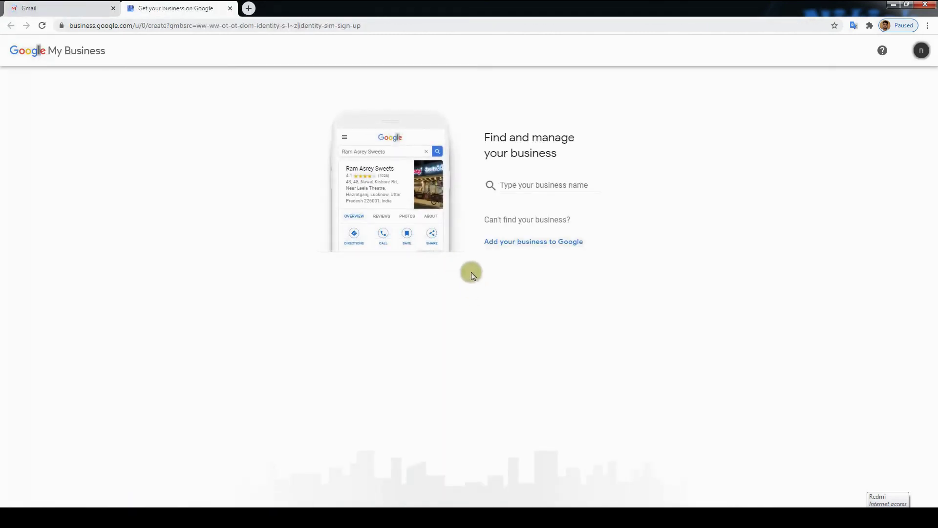
click(98, 8)
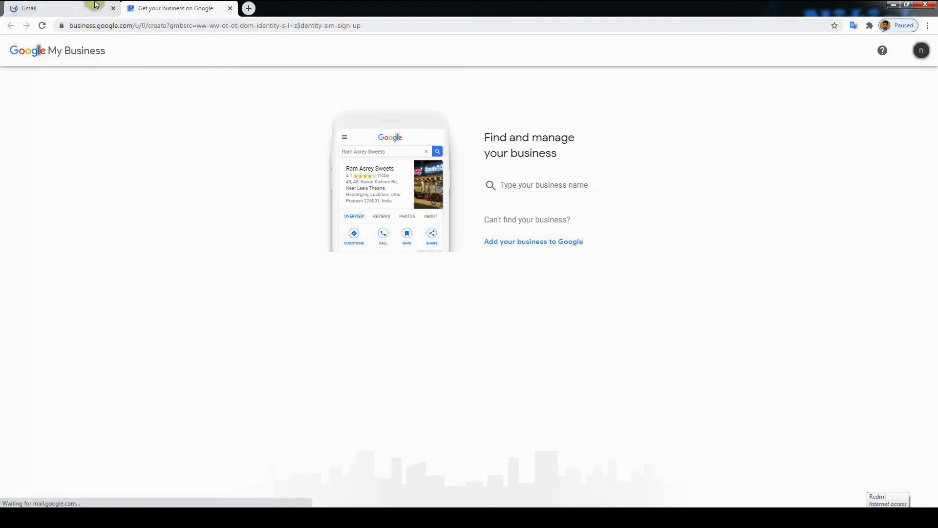
click(230, 8)
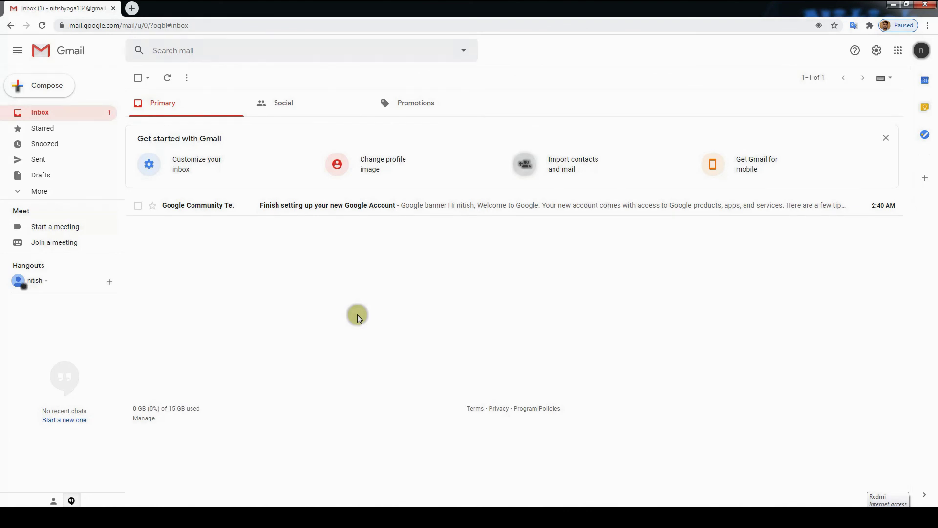
click(922, 51)
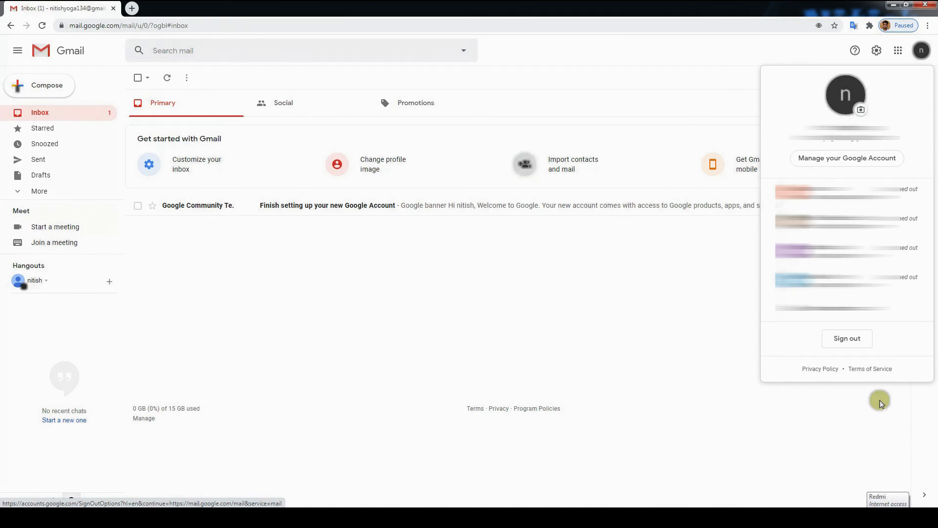
click(721, 269)
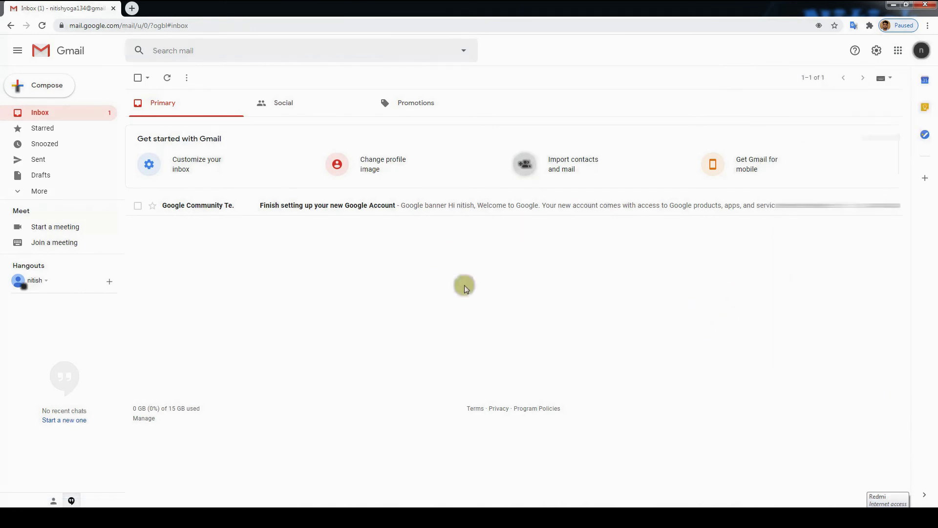